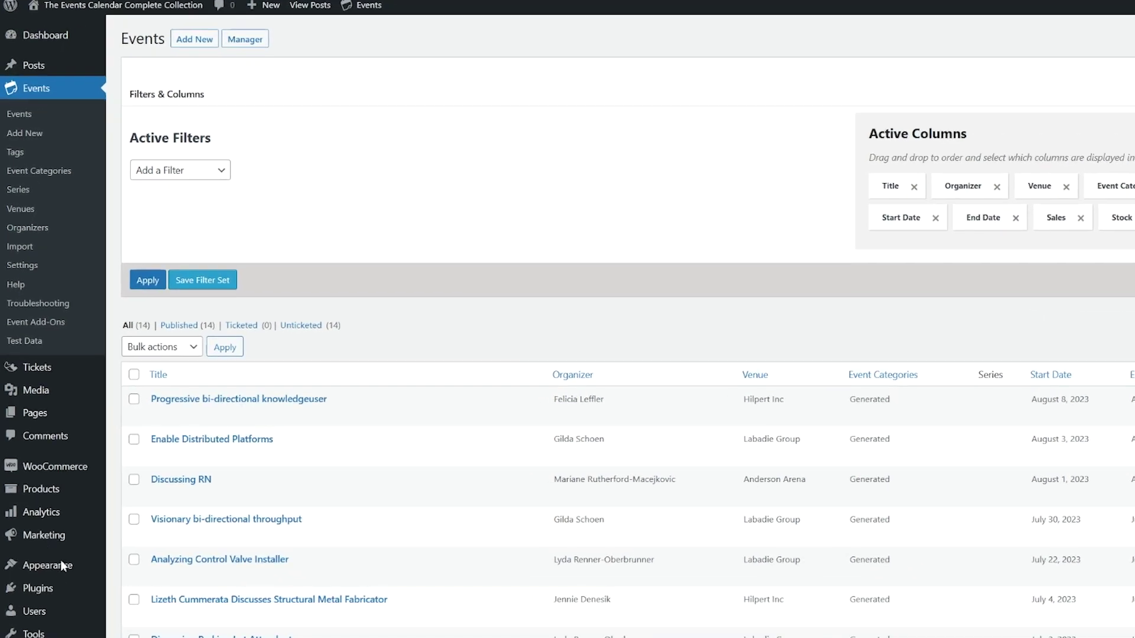
# - Show the Events admin list of 14 events with organizer, venue, category and date columns
pyautogui.moveTo(61, 561)
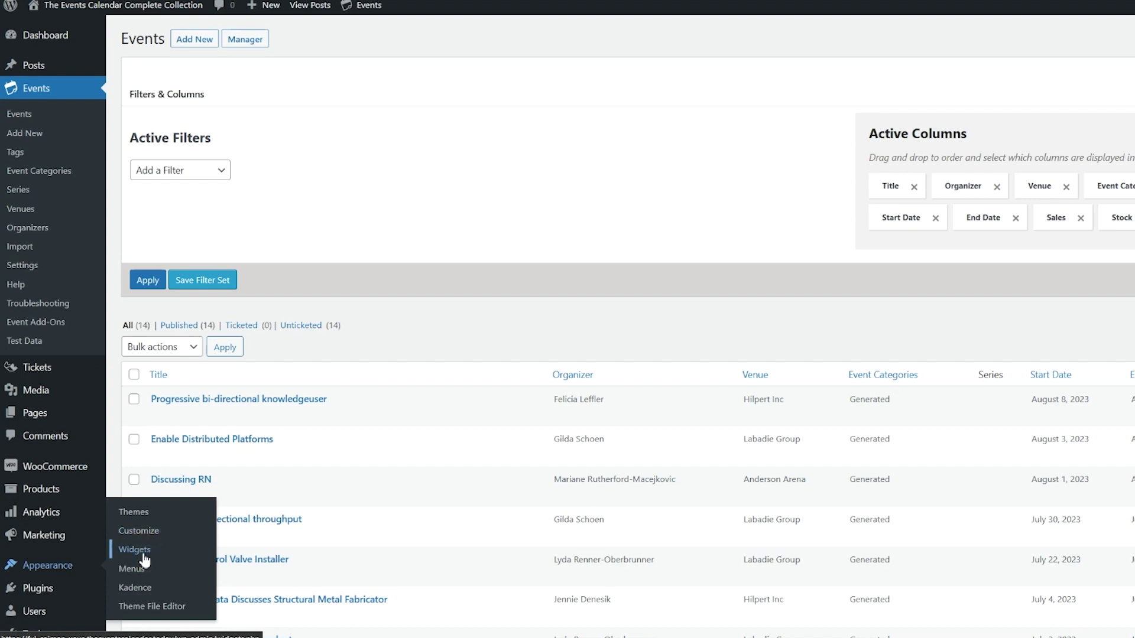
# - Add an Events List legacy widget titled 'Upcoming Events', showing 5 events, to Sidebar 1
pyautogui.click(144, 560)
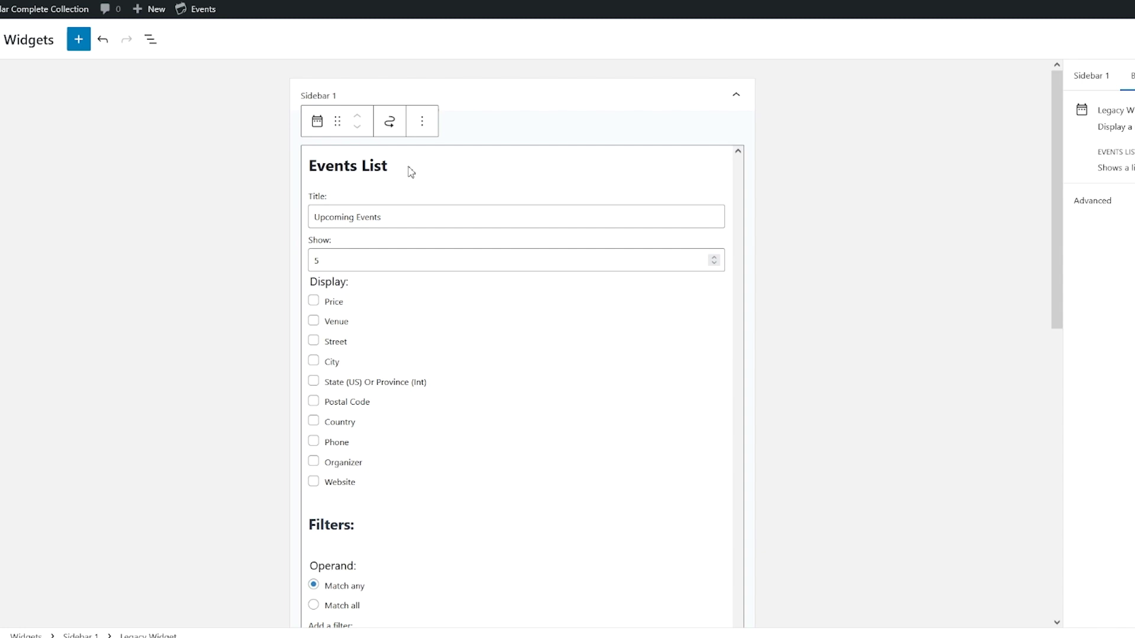
pyautogui.scroll(-1, 407, 172)
# - Turn on Price, Venue and City display in the Events List widget, without a taxonomy filter, and save
pyautogui.click(373, 187)
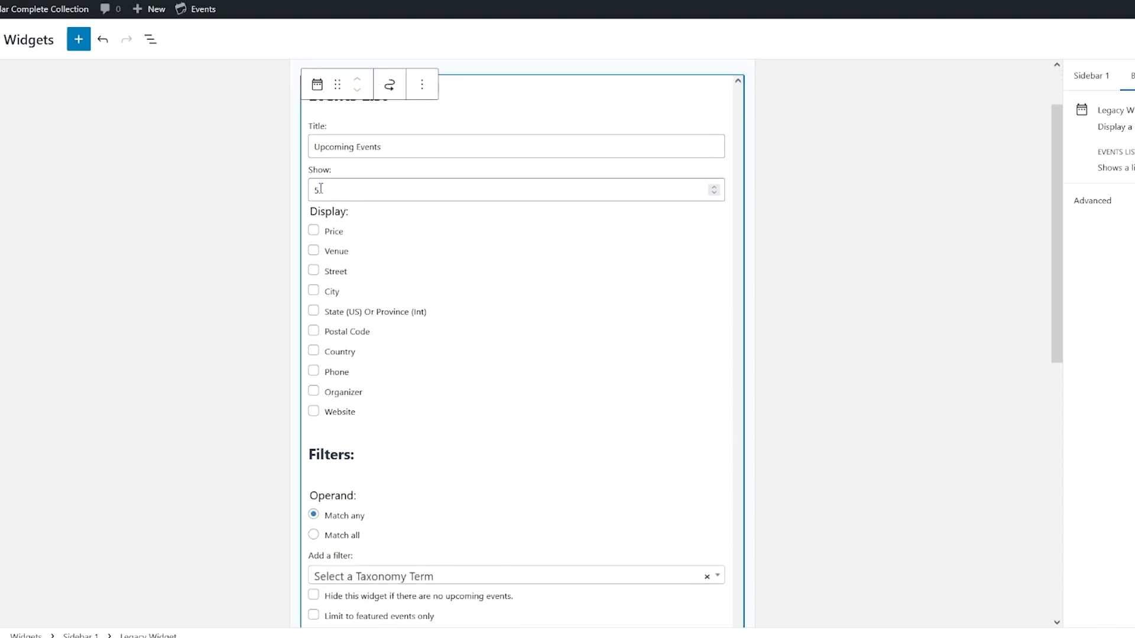
pyautogui.scroll(-1, 347, 196)
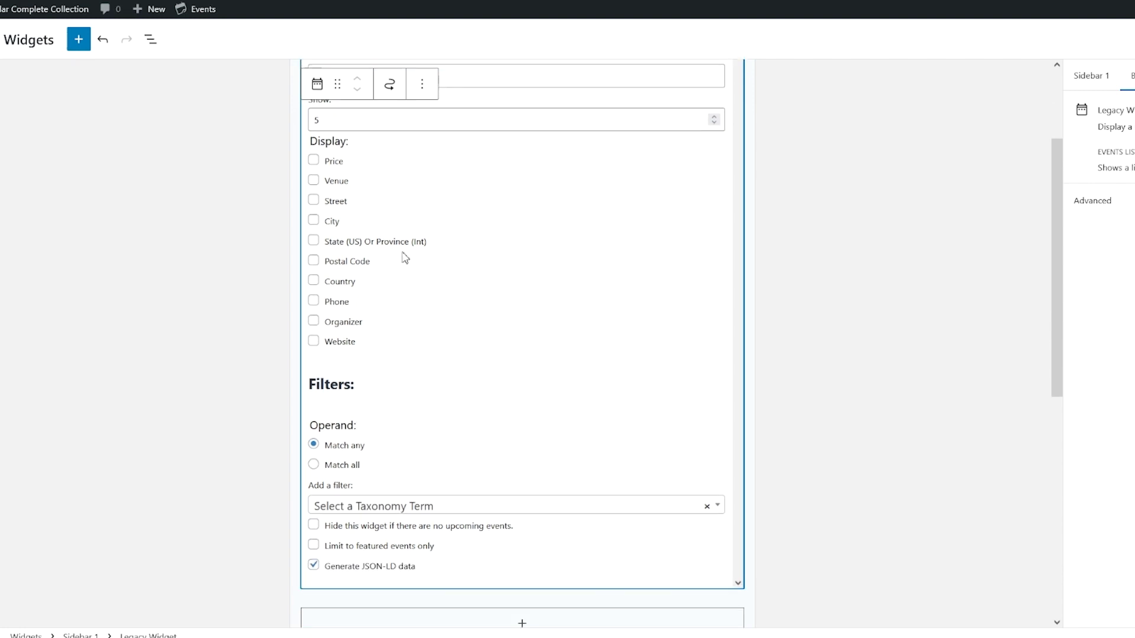
pyautogui.click(313, 160)
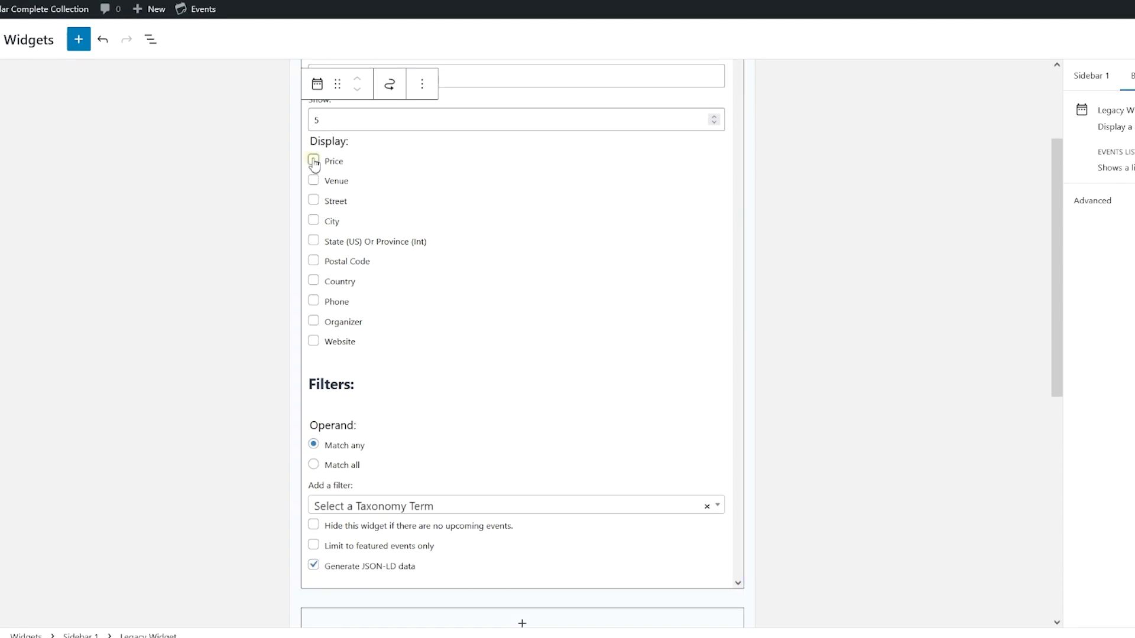
pyautogui.click(313, 181)
pyautogui.click(313, 220)
pyautogui.scroll(-2, 393, 281)
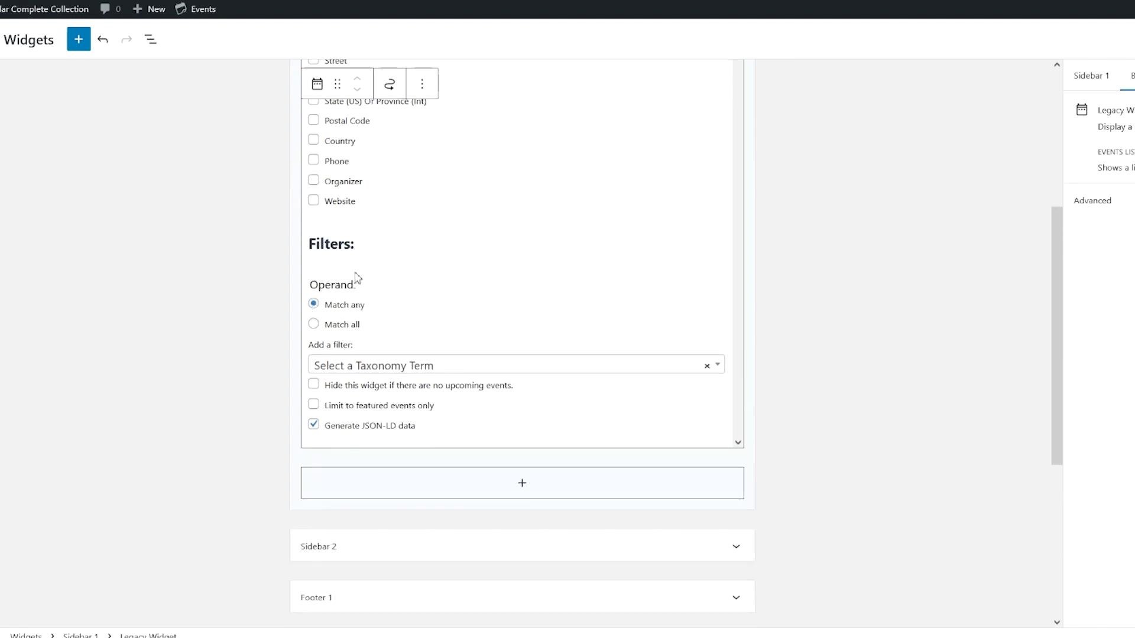
pyautogui.click(451, 368)
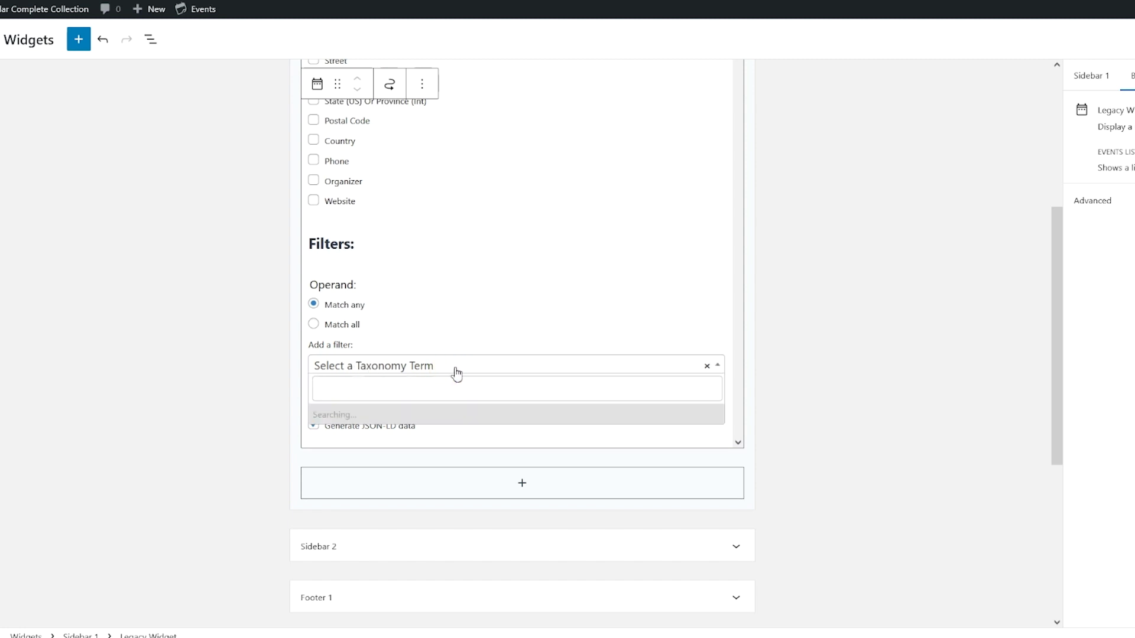
pyautogui.click(456, 366)
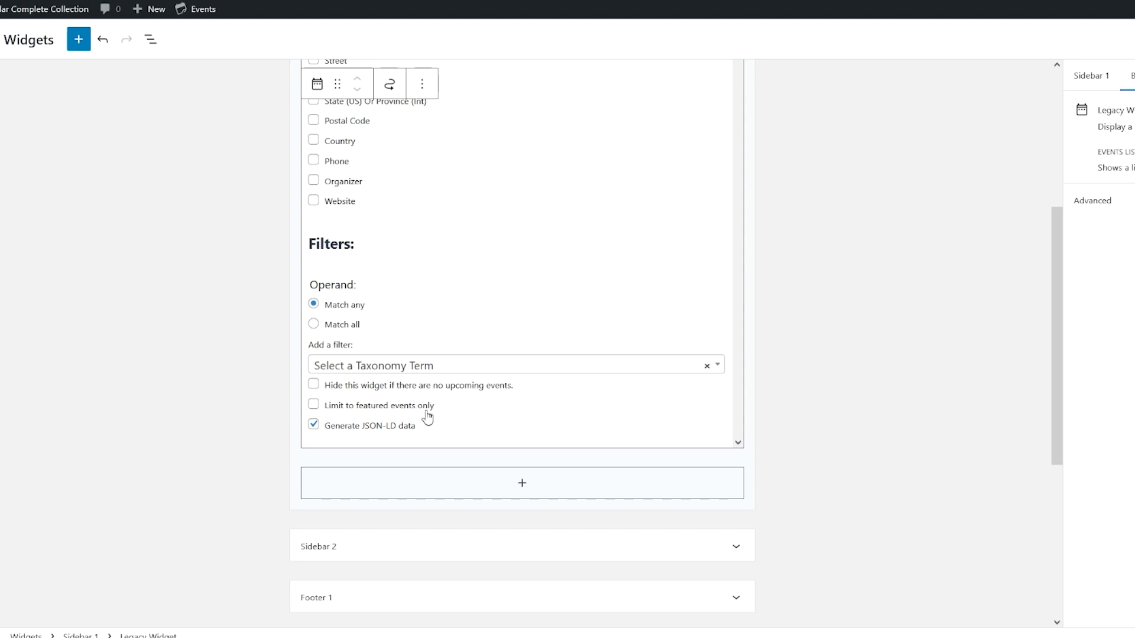
pyautogui.scroll(5, 440, 412)
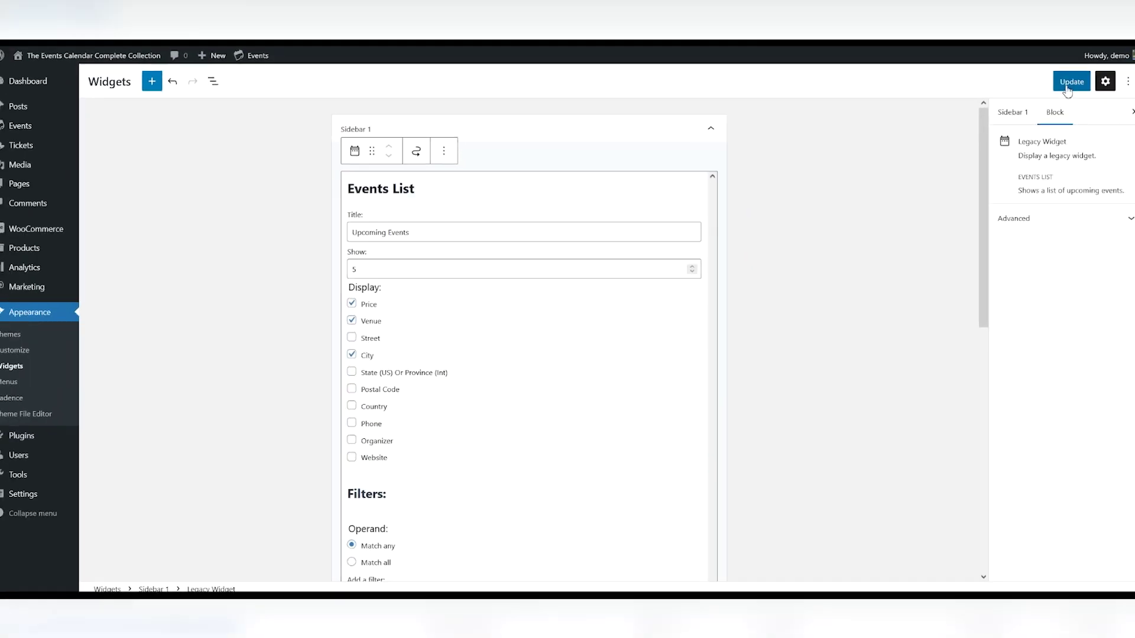
pyautogui.click(1060, 86)
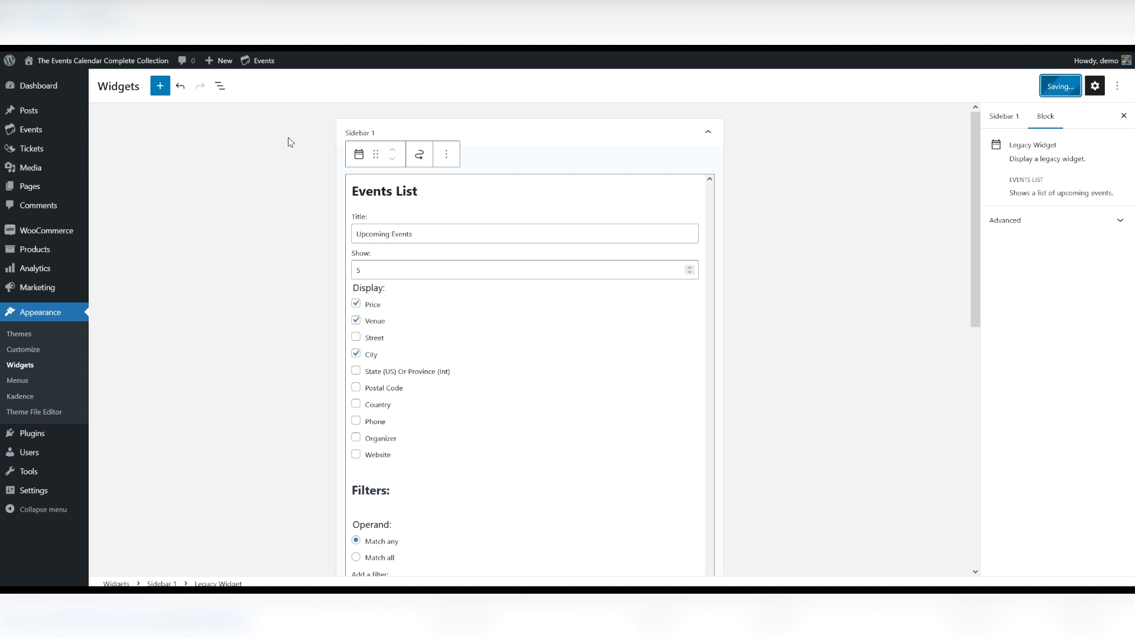
# - Save Sidebar 1 so the Events List previews events with venue, city and a View Calendar link
pyautogui.moveTo(124, 63)
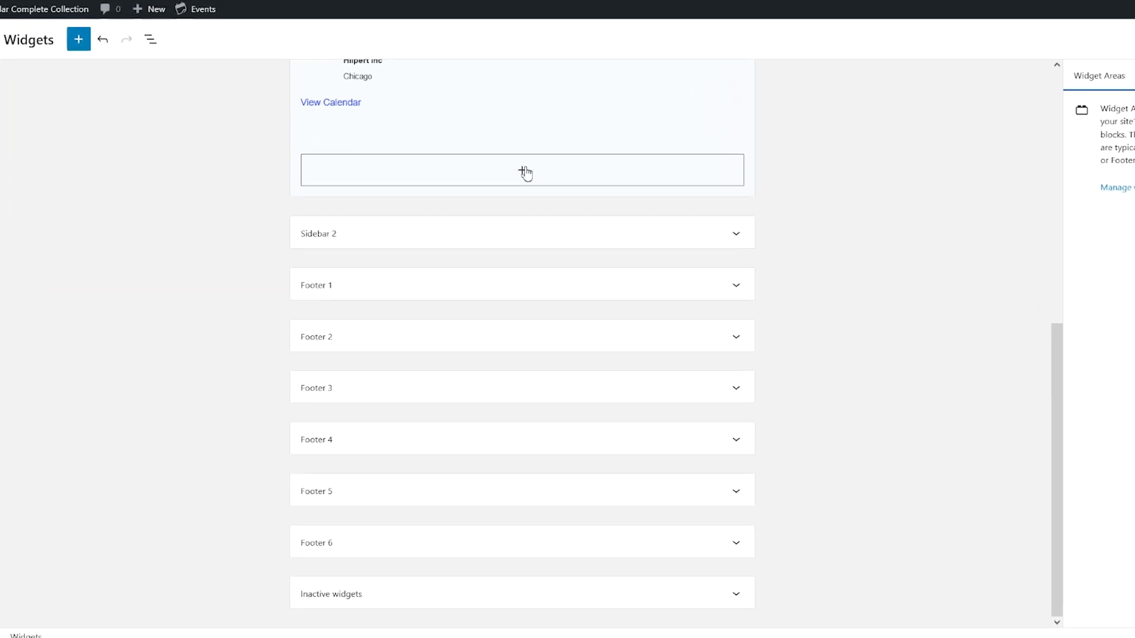
# - Insert an Events Calendar widget listing 5 events below the Events List and save it
pyautogui.click(524, 173)
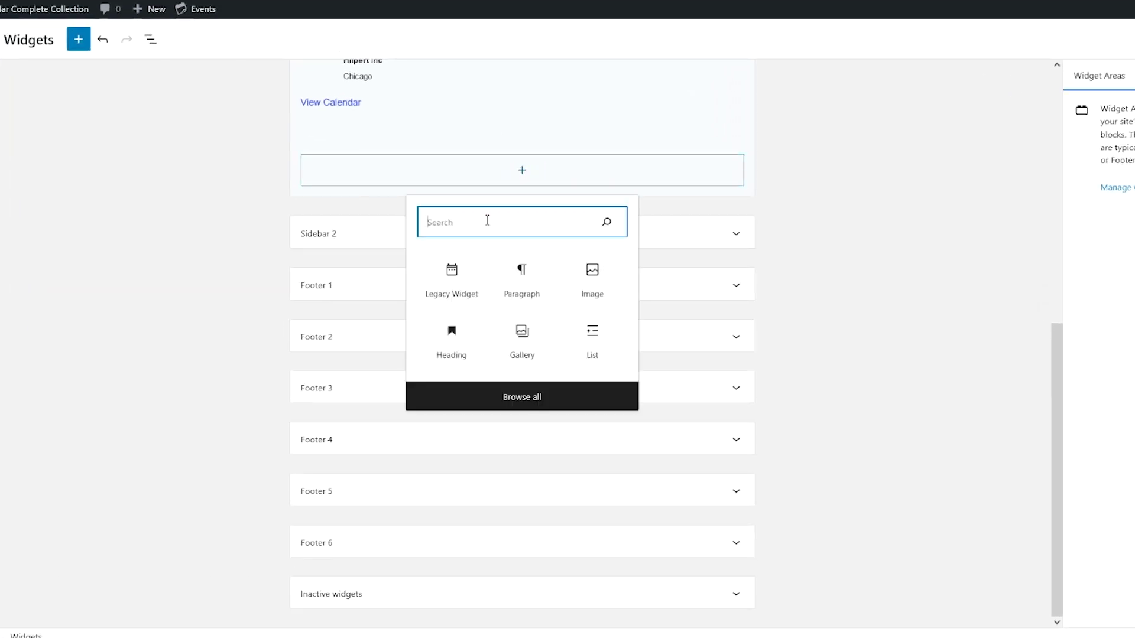
pyautogui.write('event')
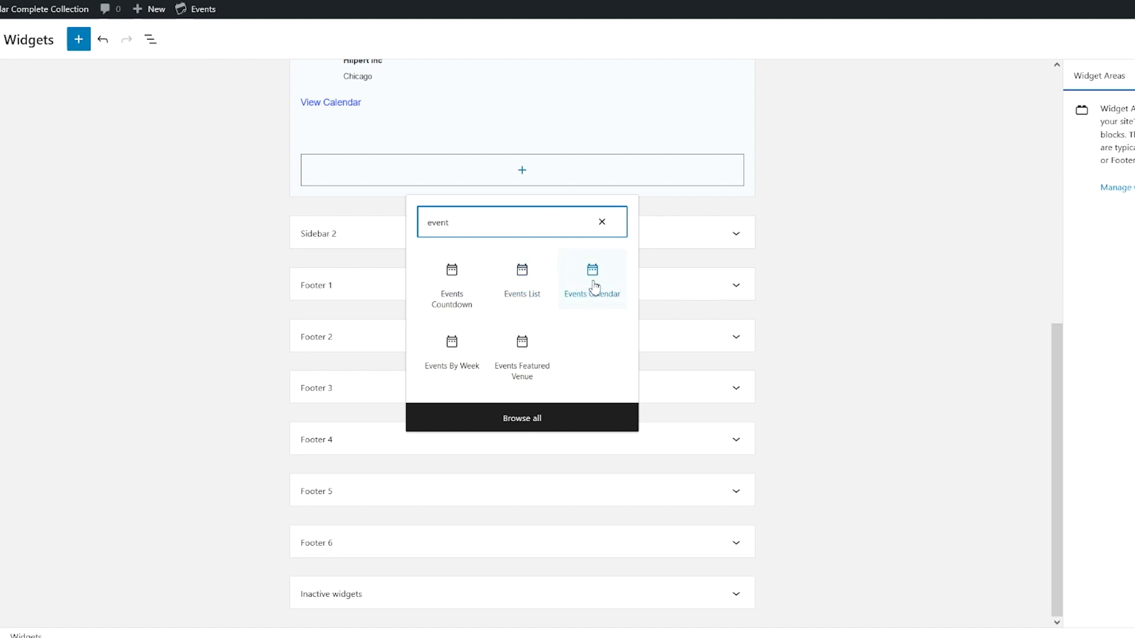
pyautogui.click(593, 284)
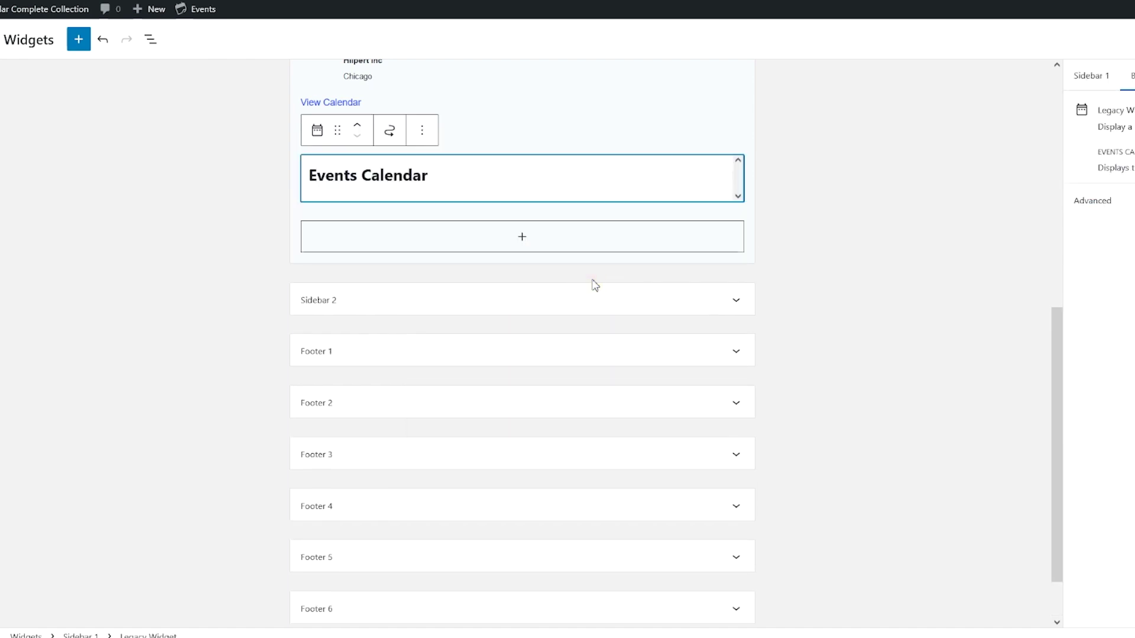
pyautogui.click(477, 181)
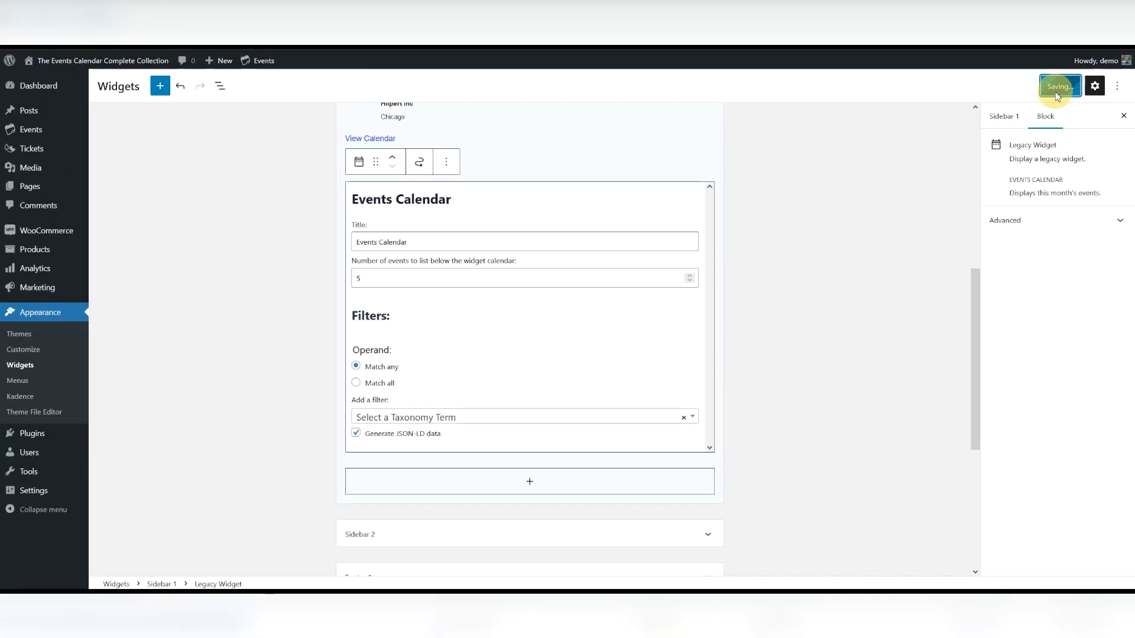
pyautogui.click(1057, 85)
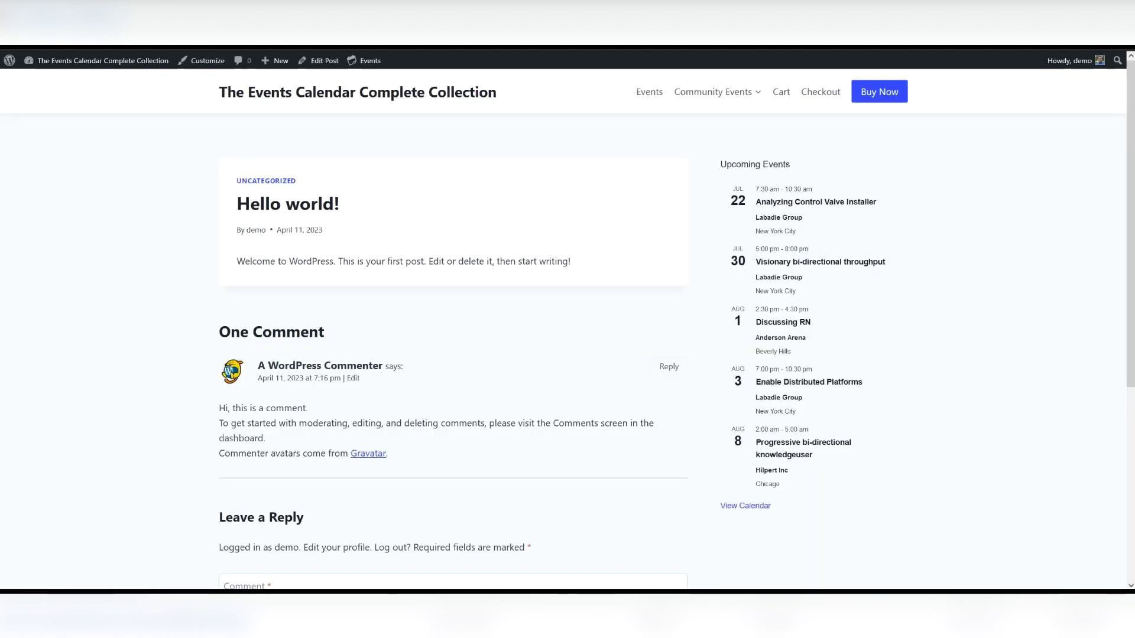
# - Load the live site and scroll to the sidebar to check the Upcoming Events list
pyautogui.hotkey('ctrl', 'l')
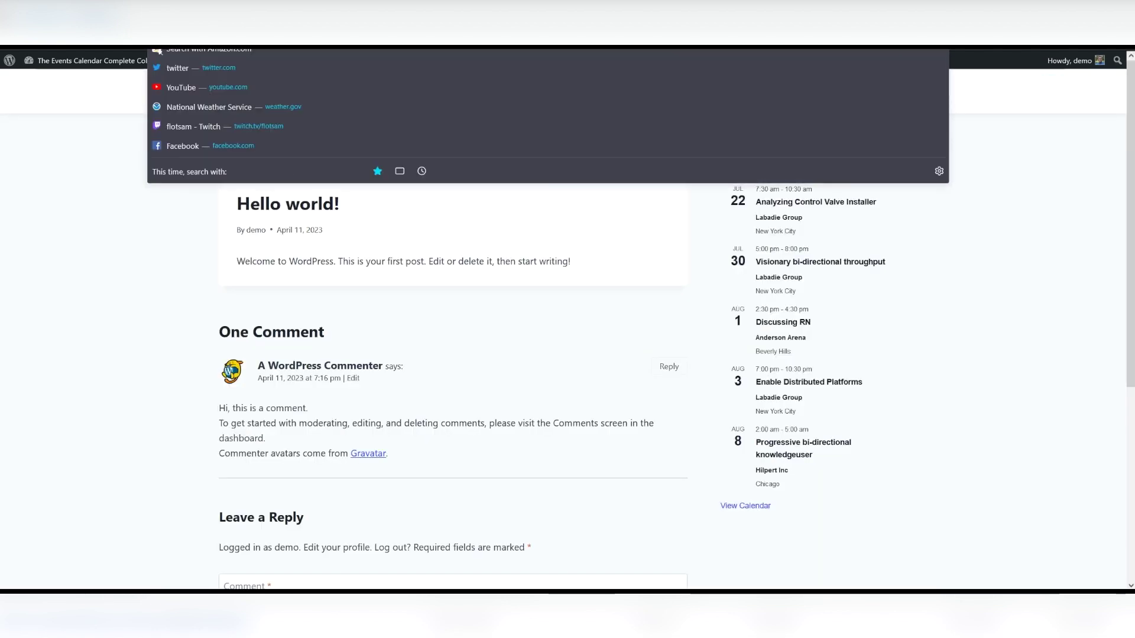
pyautogui.press('Escape')
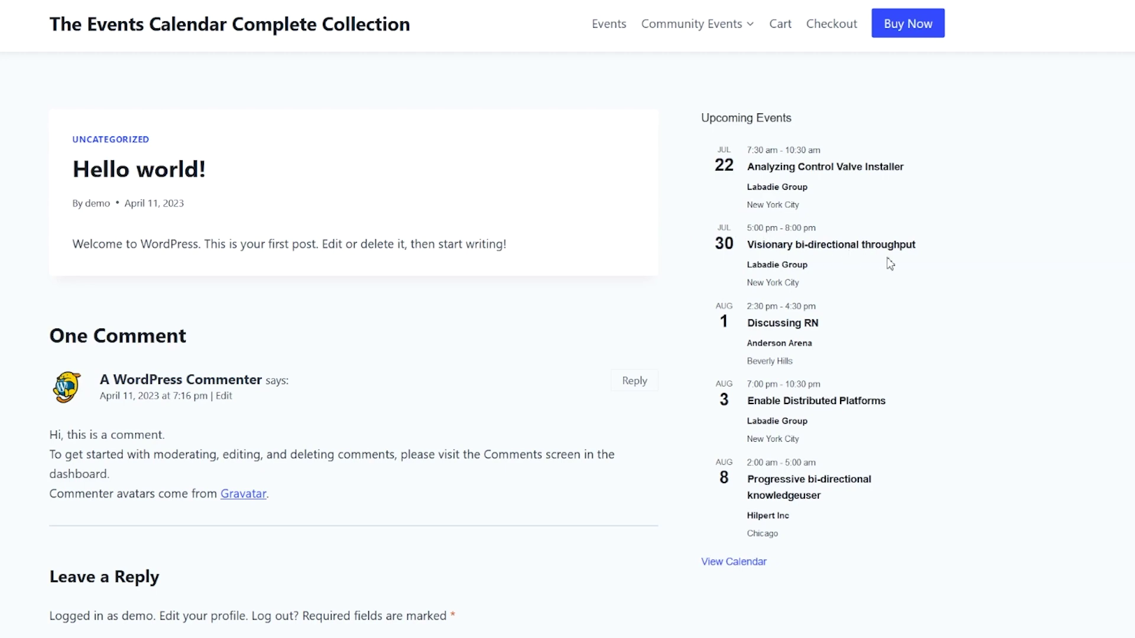
pyautogui.scroll(-9, 940, 278)
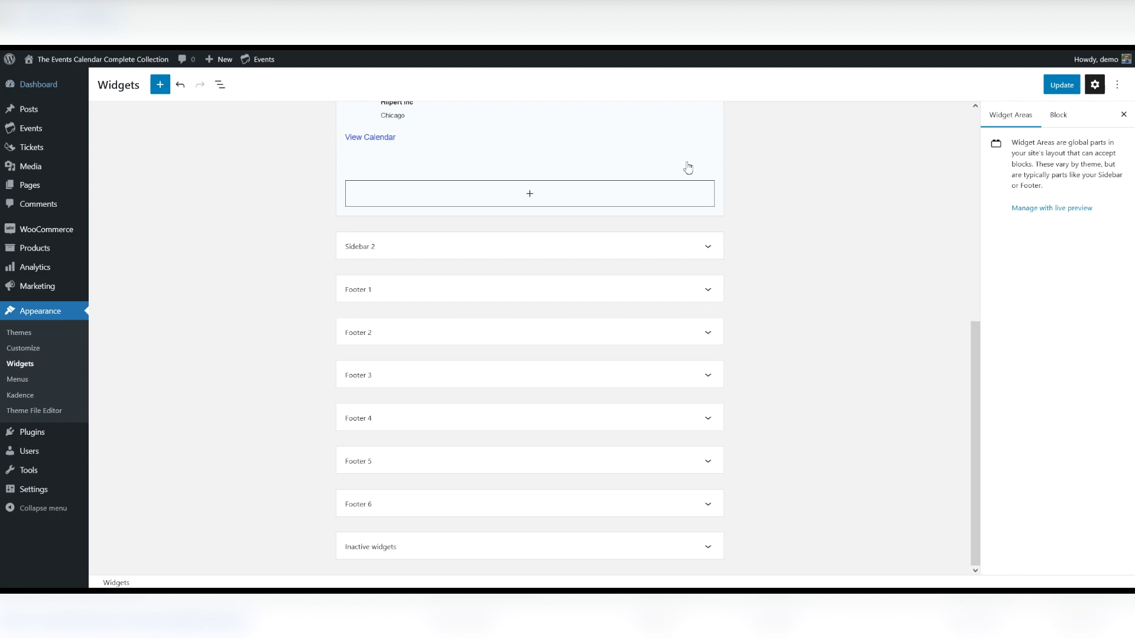
# - Insert an Events By Week widget with Vertical layout, title it 'Events By Week', and save
pyautogui.click(529, 195)
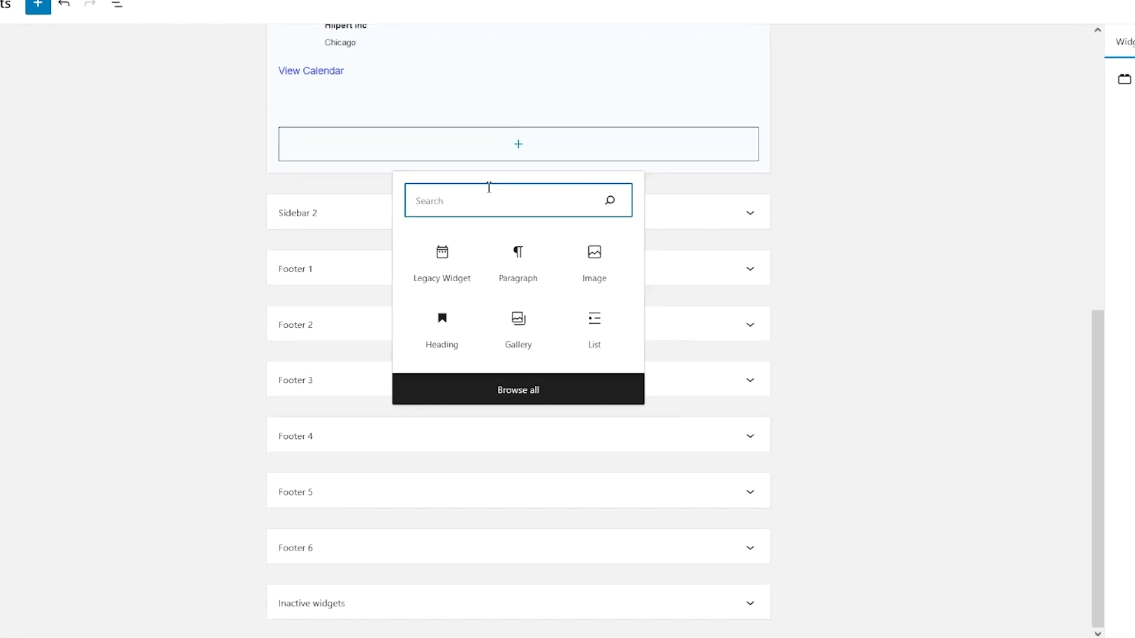
pyautogui.write('ev')
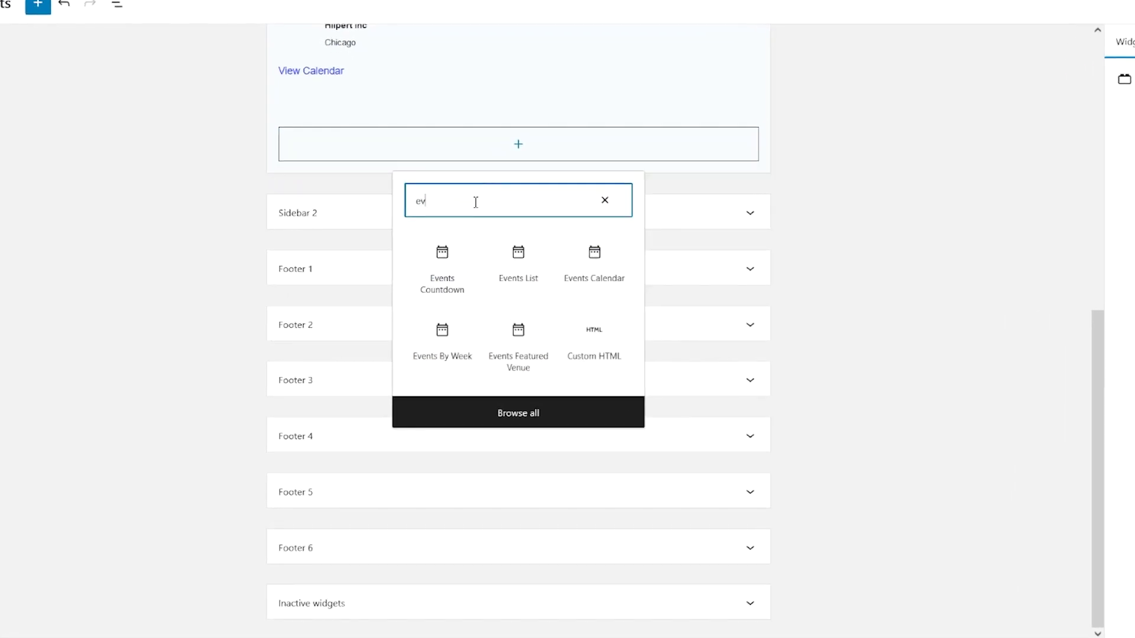
pyautogui.write('ent')
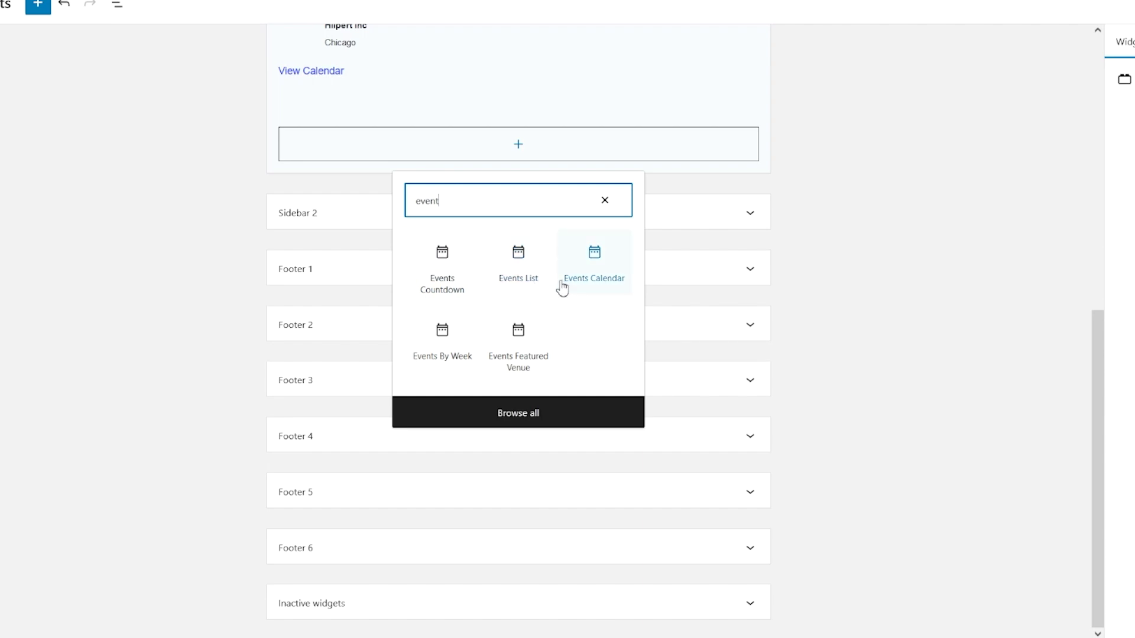
pyautogui.click(443, 339)
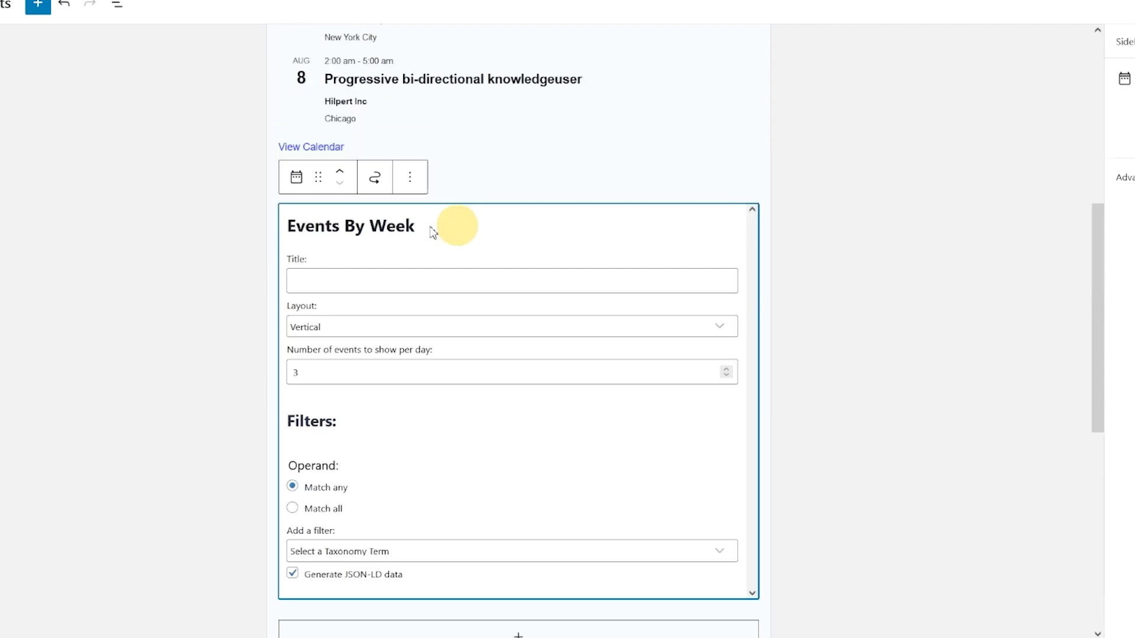
pyautogui.click(322, 280)
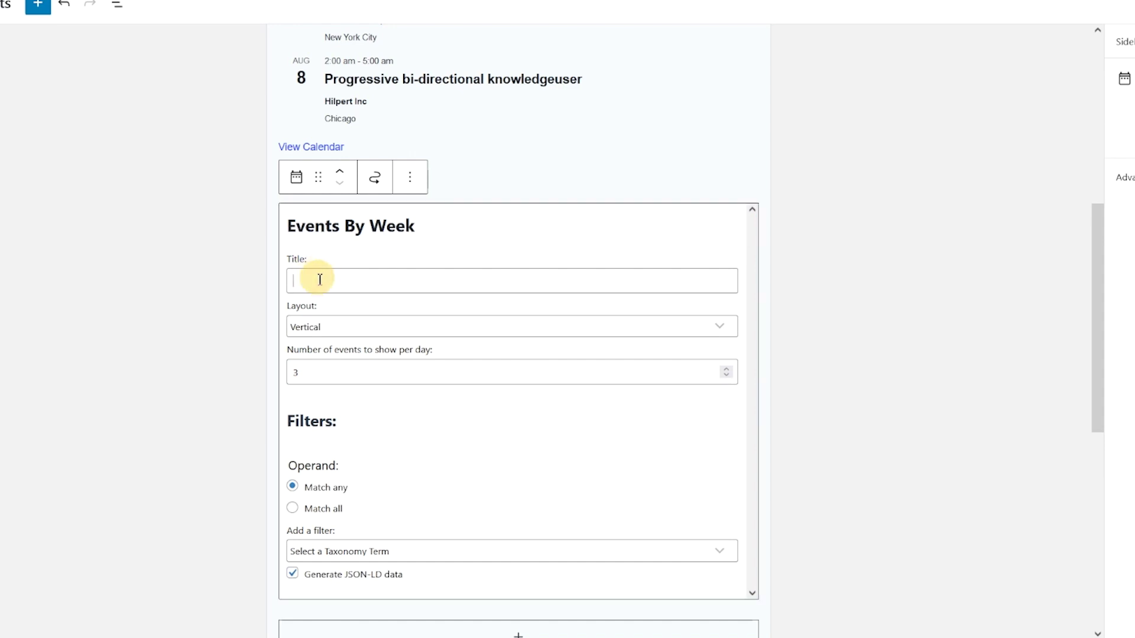
pyautogui.click(354, 328)
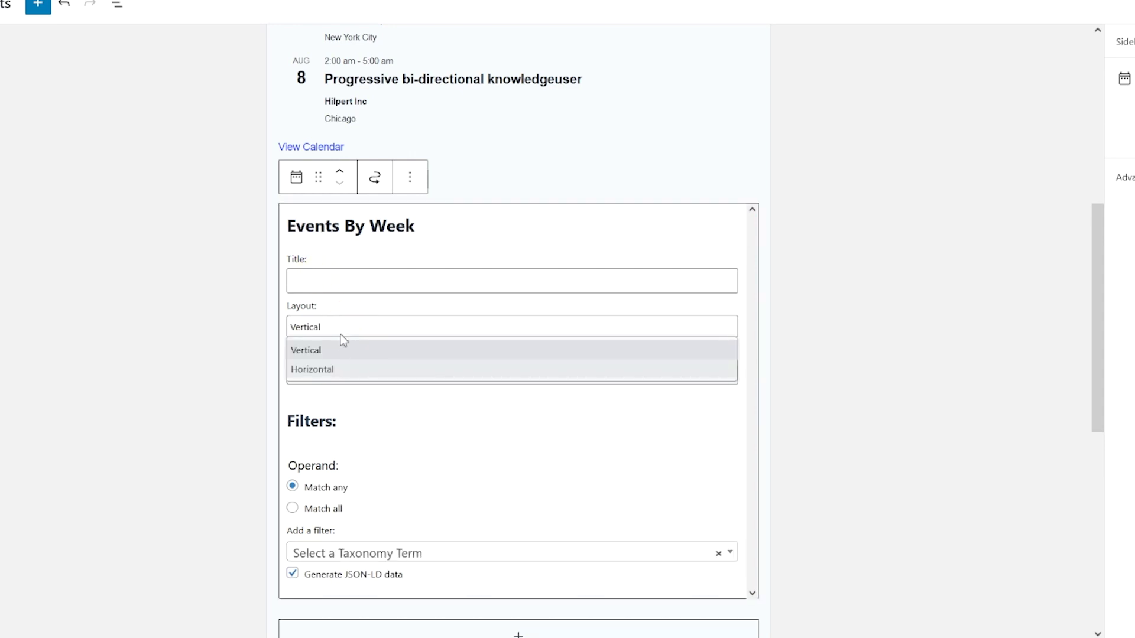
pyautogui.click(350, 330)
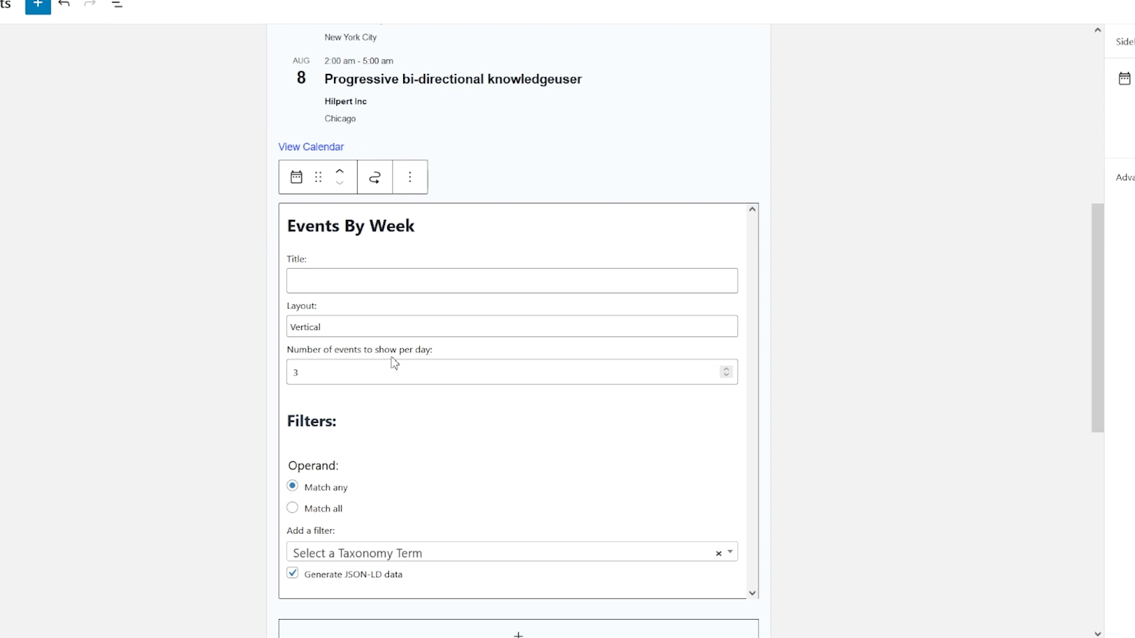
pyautogui.scroll(-3, 392, 363)
pyautogui.click(388, 227)
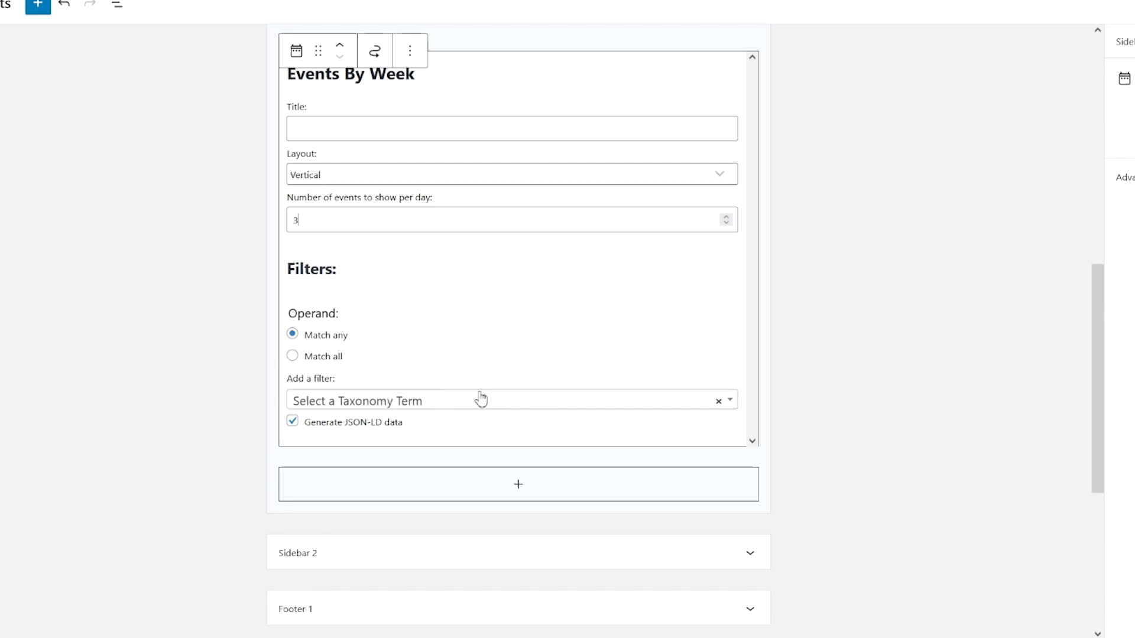
pyautogui.click(337, 124)
pyautogui.write('Events By Week')
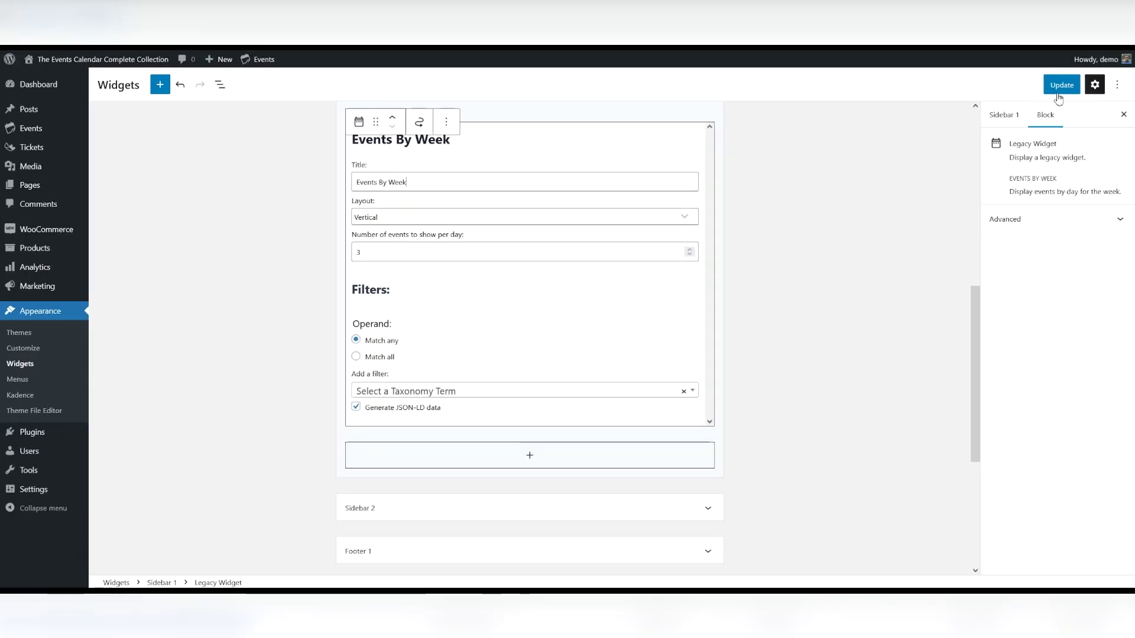
pyautogui.click(1134, 3)
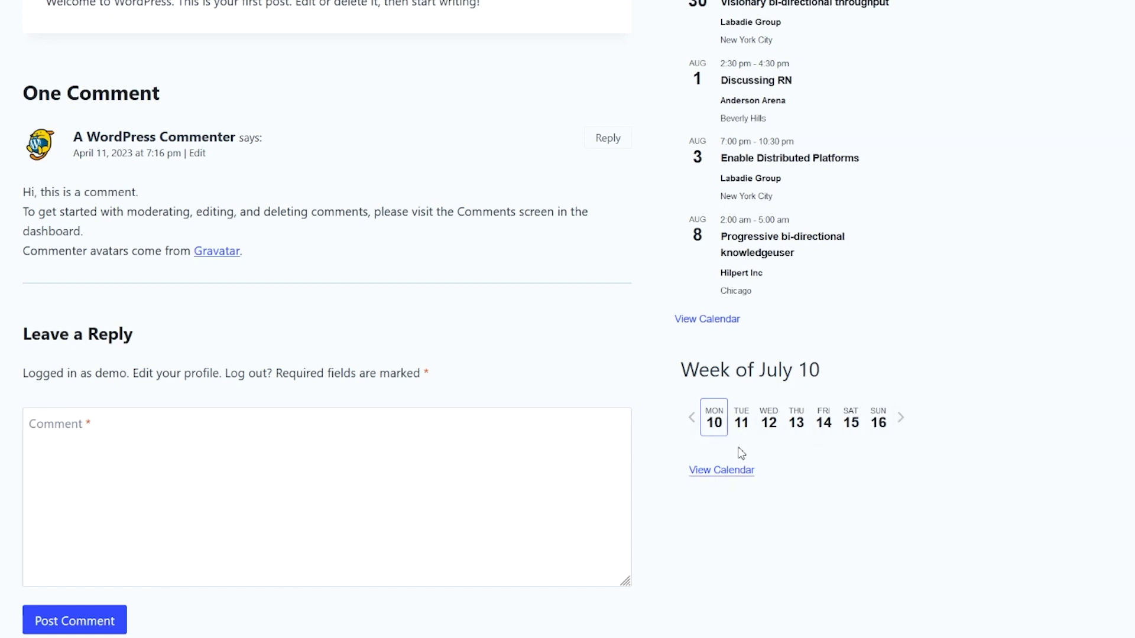
# - Check the 'Week of July 10' strip on the live site, then add an Events Countdown widget
pyautogui.scroll(-1, 759, 414)
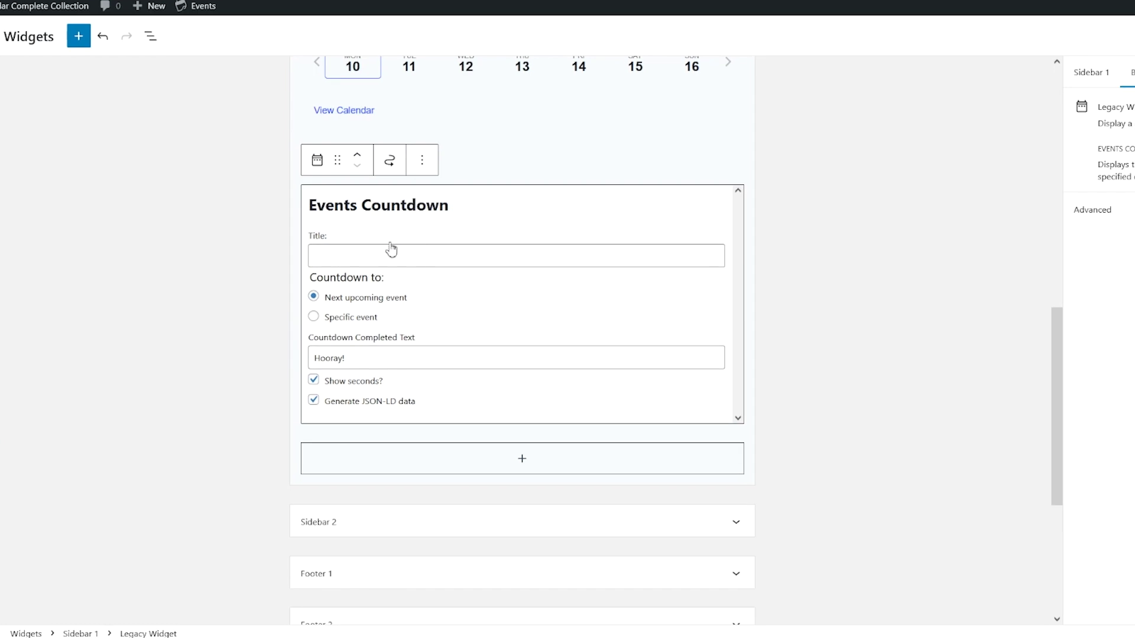
# - Title the countdown widget 'Event Countdown' and save the sidebar widgets
pyautogui.click(339, 255)
pyautogui.write('Event Countdown')
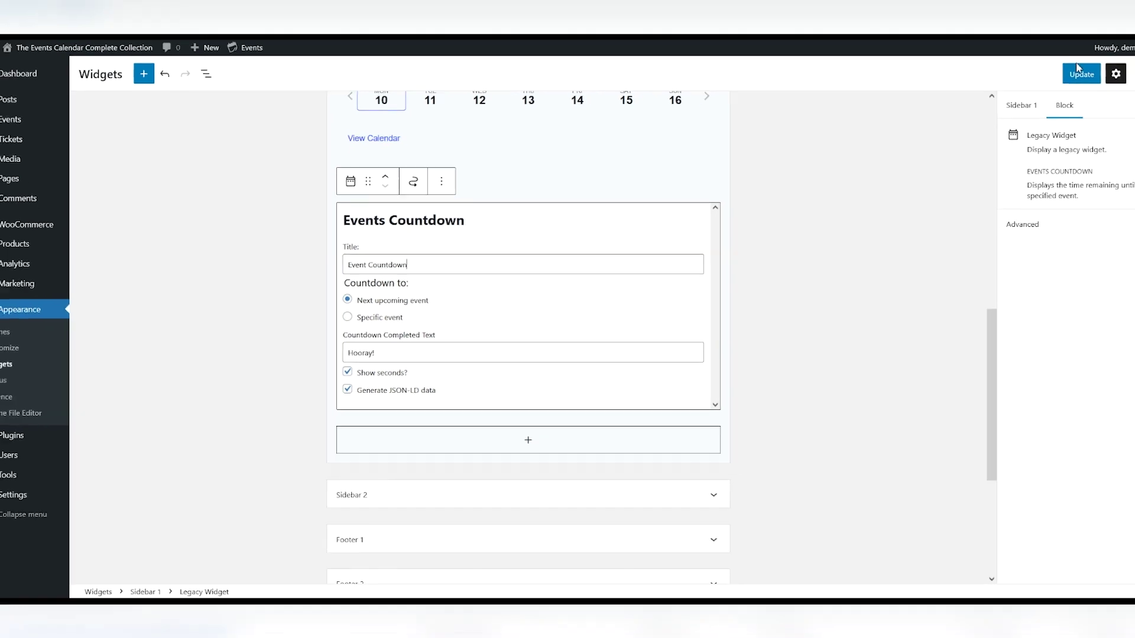
pyautogui.click(1060, 84)
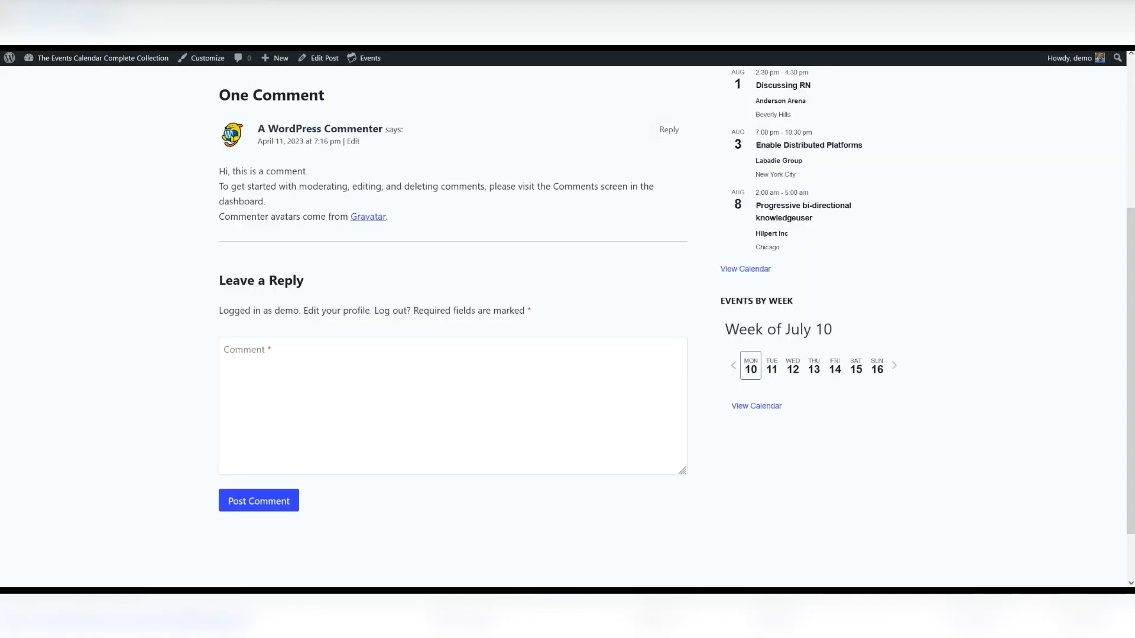
# - Reload the front end to see the countdown, then add an Anderson Arena Featured Venue widget showing 3 events
pyautogui.hotkey('ctrl', 'l')
pyautogui.press('Escape')
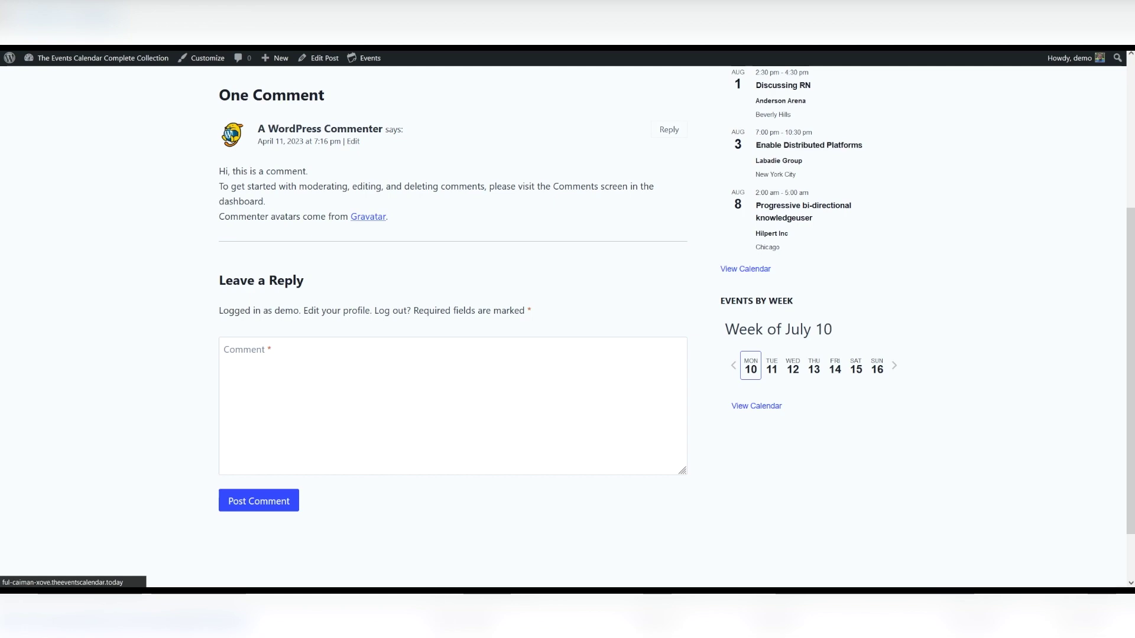
pyautogui.scroll(-3, 725, 359)
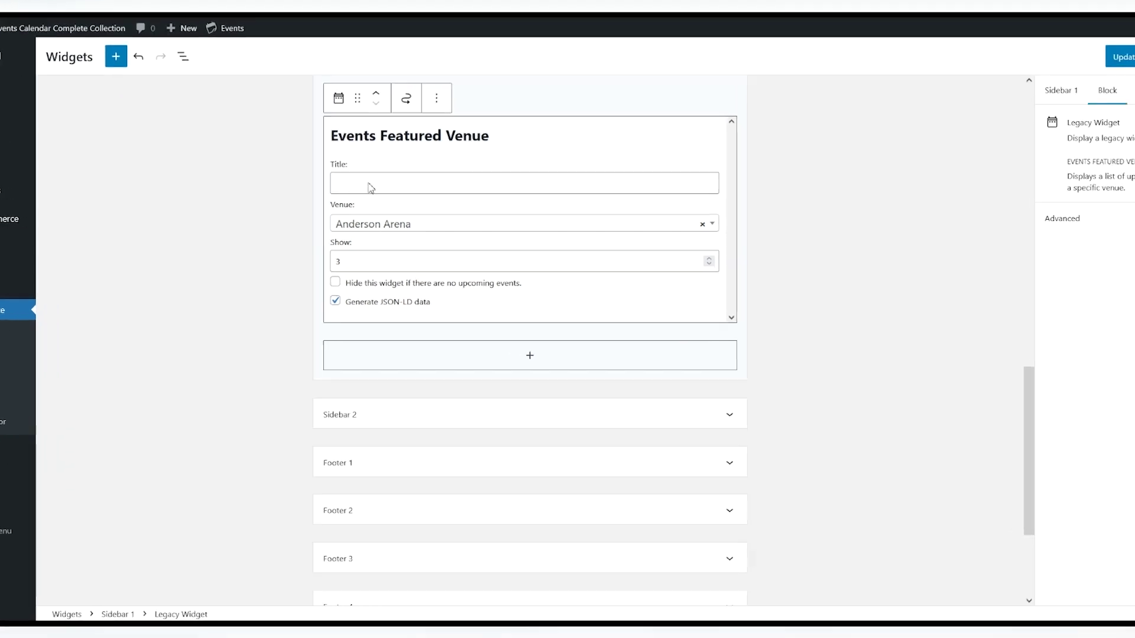
# - Title the venue widget 'Featured Venue', keep Anderson Arena as its venue, and save
pyautogui.click(382, 198)
pyautogui.click(382, 198)
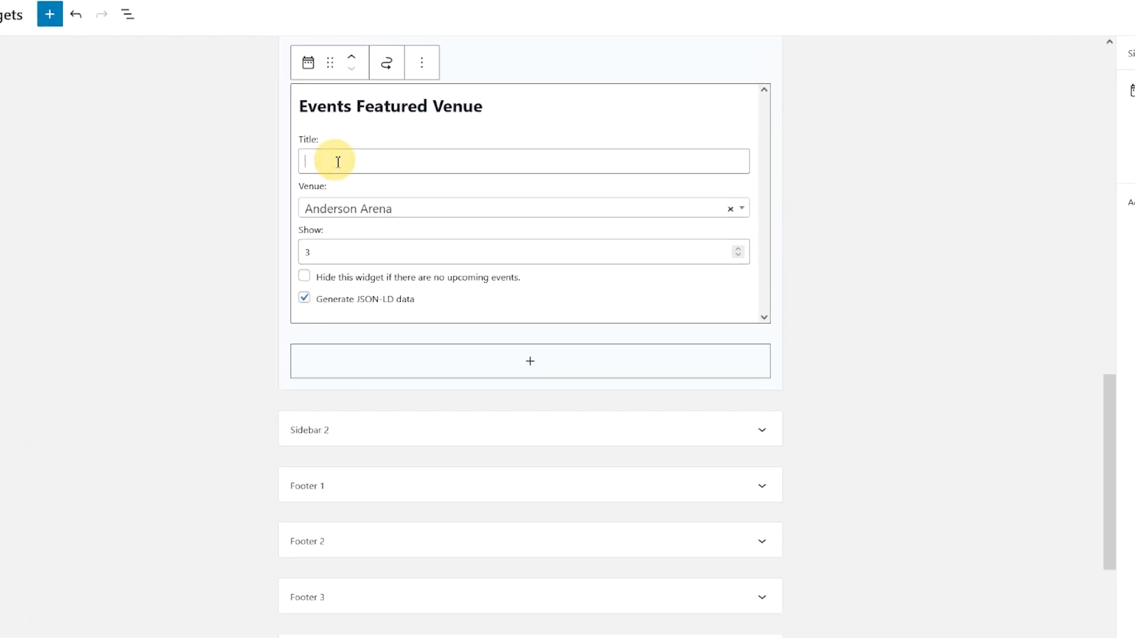
pyautogui.write('Featured Venue')
pyautogui.click(400, 208)
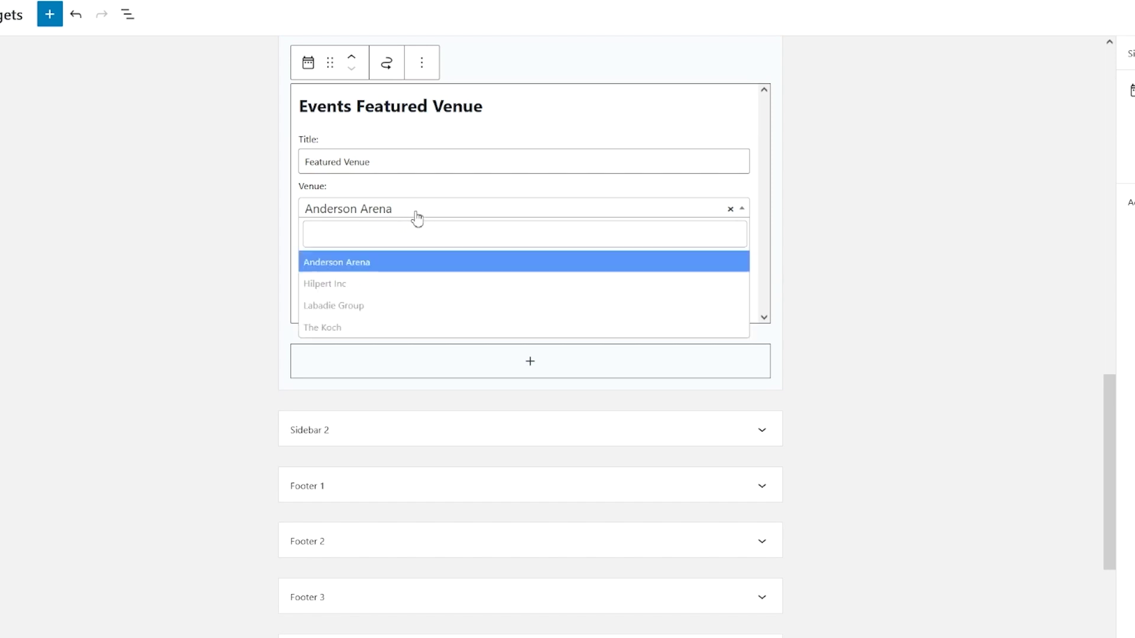
pyautogui.click(388, 262)
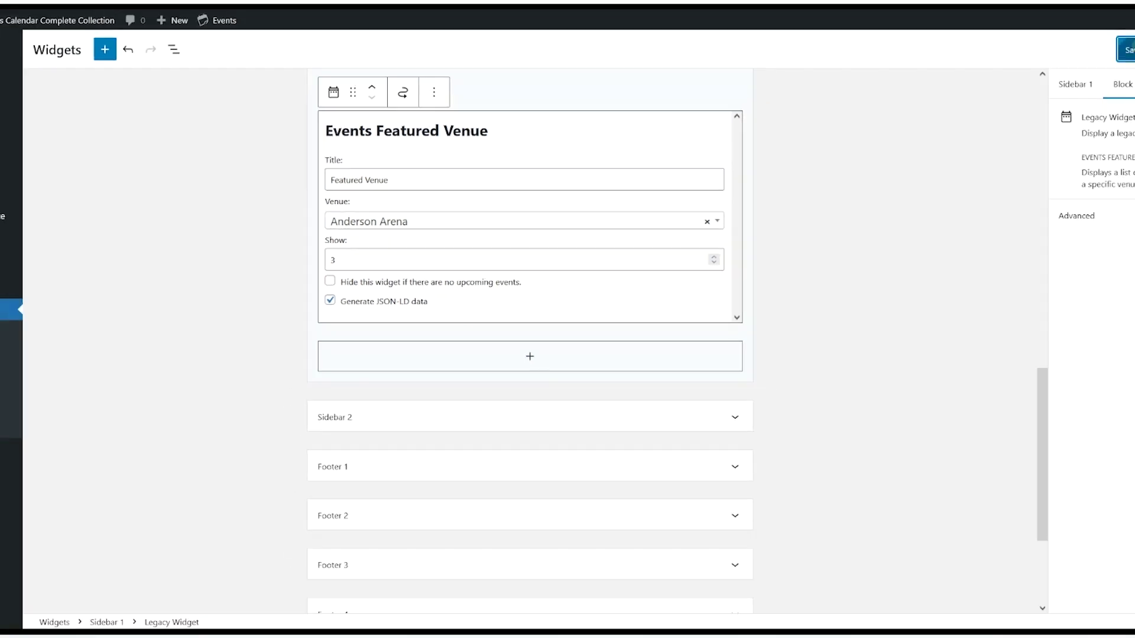
pyautogui.hotkey('ctrl', 's')
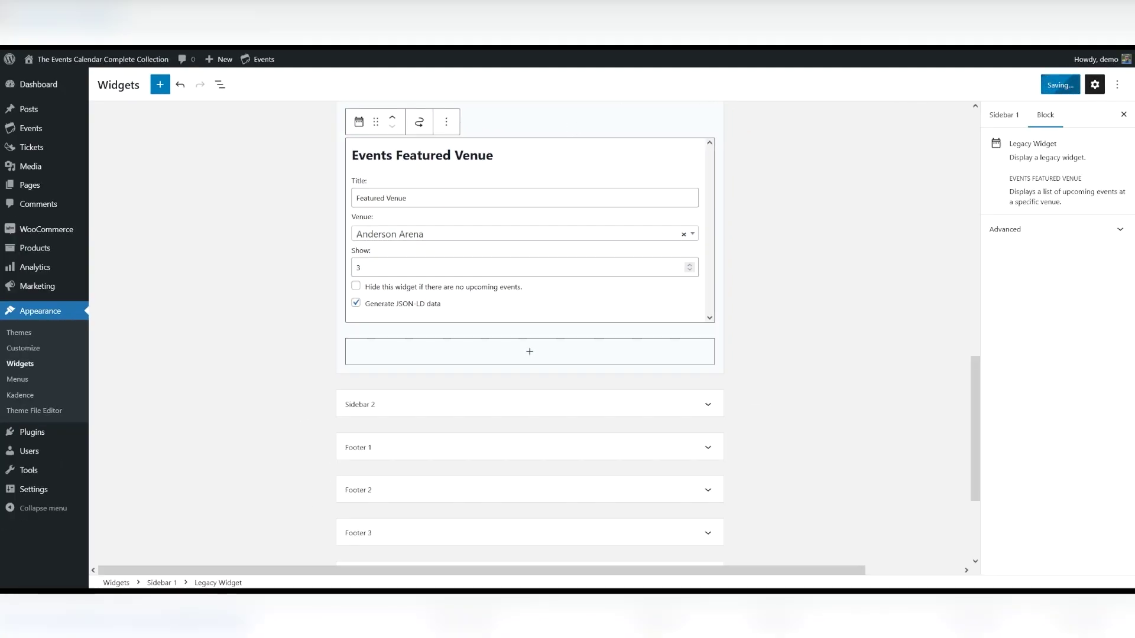
# - Switch to the site's front end and reload the page
pyautogui.hotkey('ctrl', 'Tab')
pyautogui.hotkey('ctrl', 'l')
pyautogui.press('Escape')
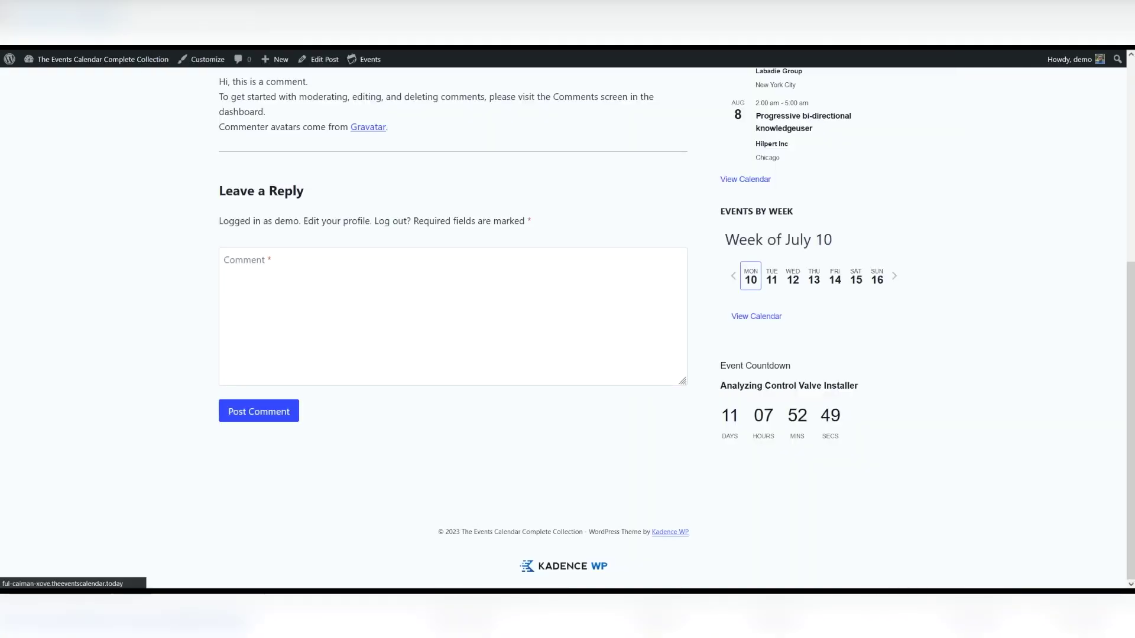
# - Use the Featured Venue widget's View More link to reach Anderson Arena's venue page
pyautogui.scroll(-4, 749, 270)
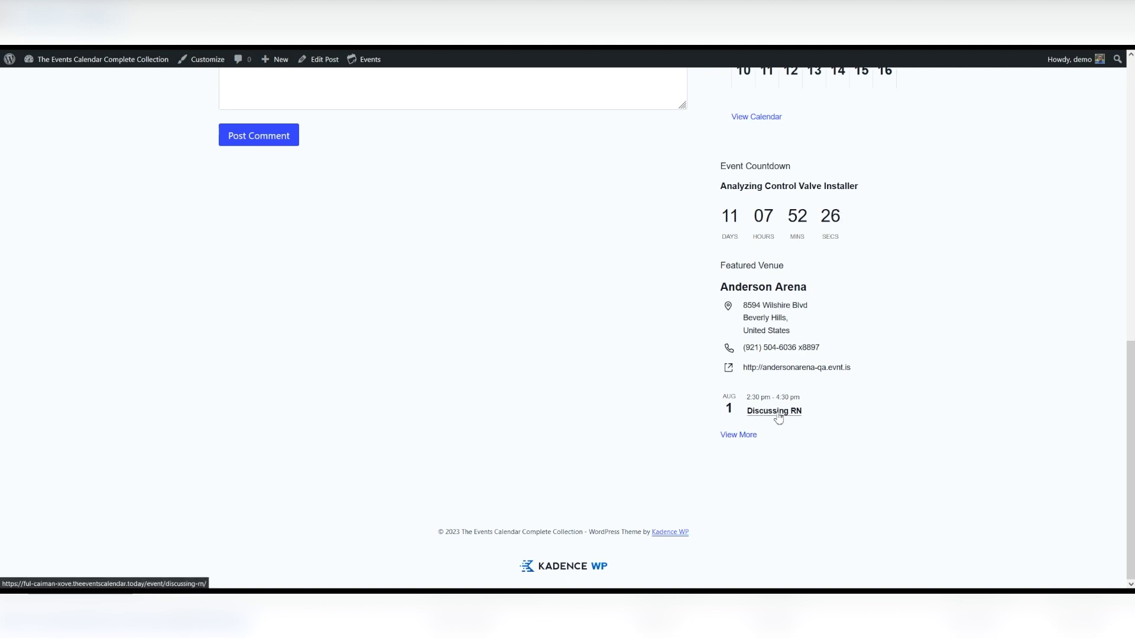
pyautogui.click(741, 436)
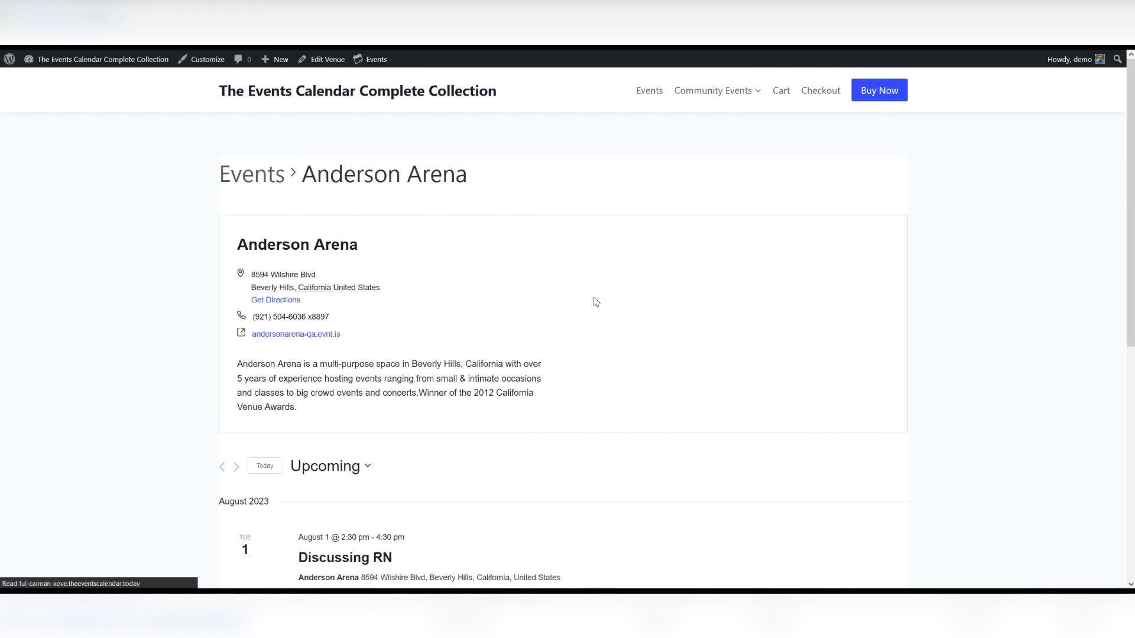
pyautogui.scroll(-2, 509, 298)
pyautogui.scroll(3, 490, 302)
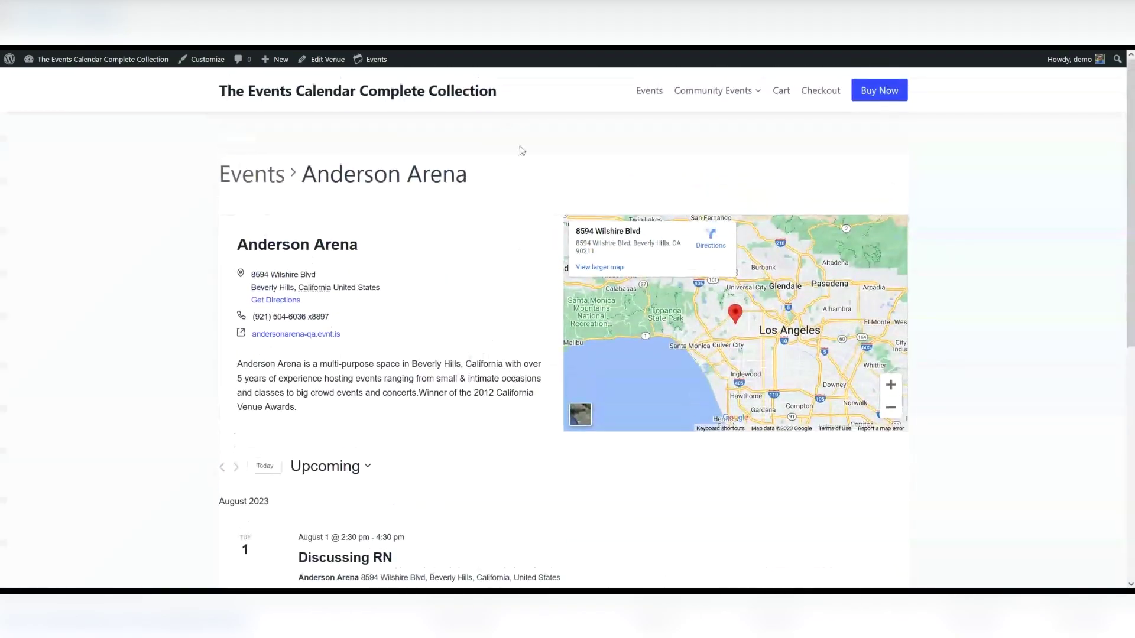